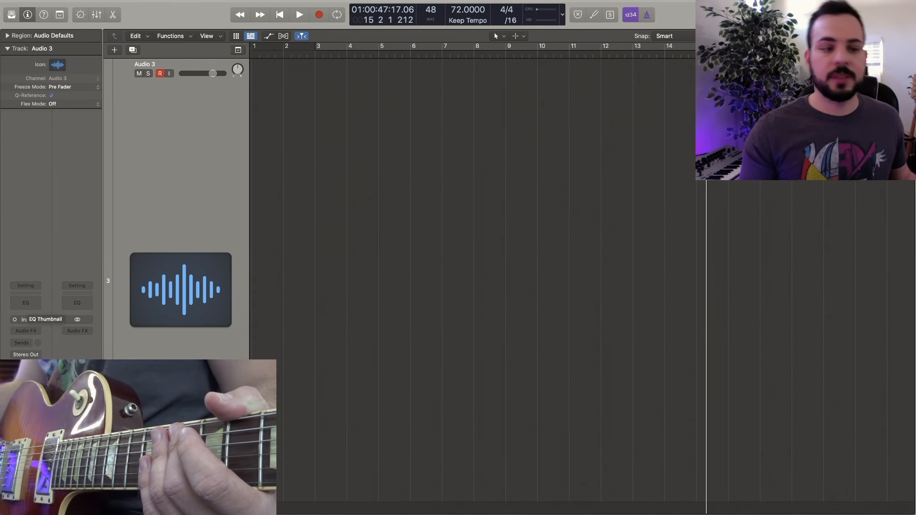
Step: Insert a Channel EQ on the Audio 3 track with a low cut at 84 Hz and a high cut at 6500 Hz
left_click(25, 303)
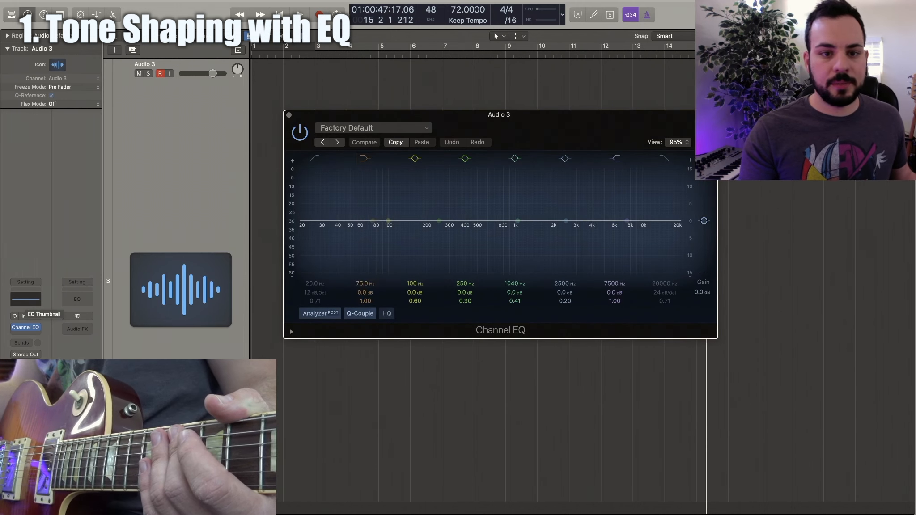
left_click(315, 158)
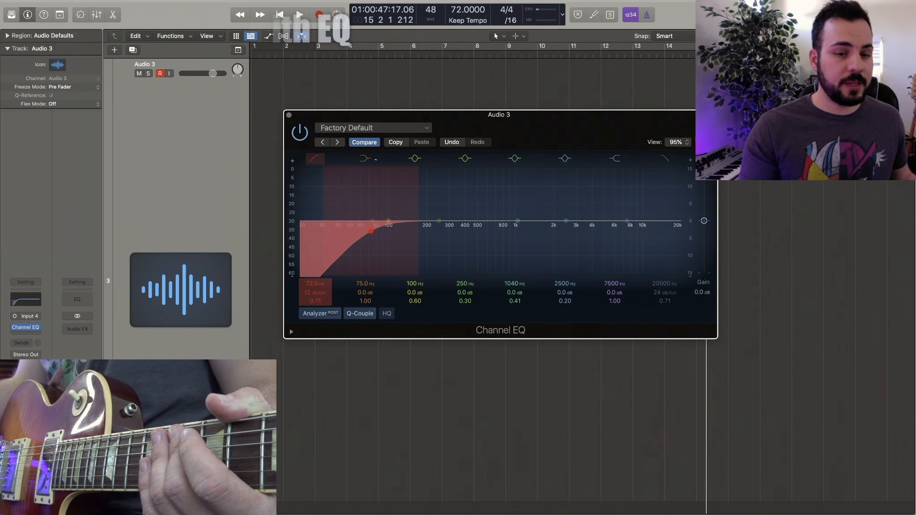
left_click_drag(371, 231, 379, 231)
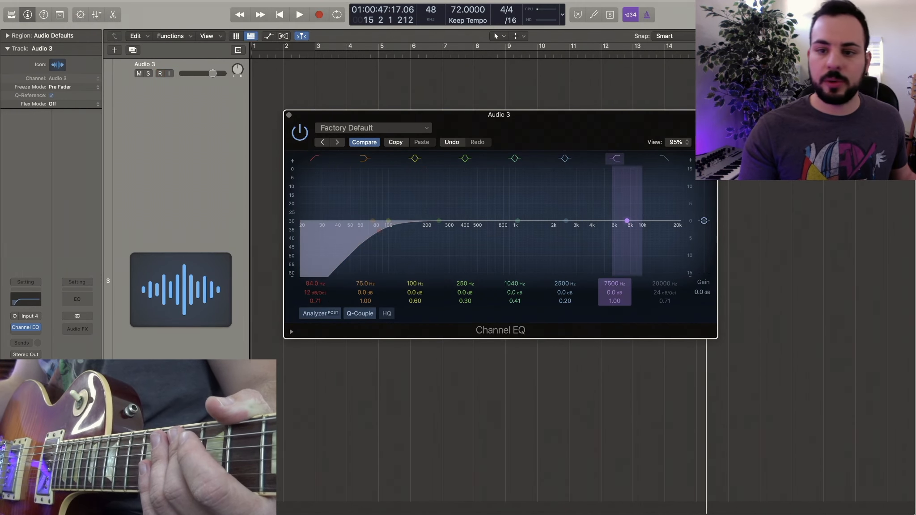
left_click(664, 158)
left_click_drag(680, 231, 618, 231)
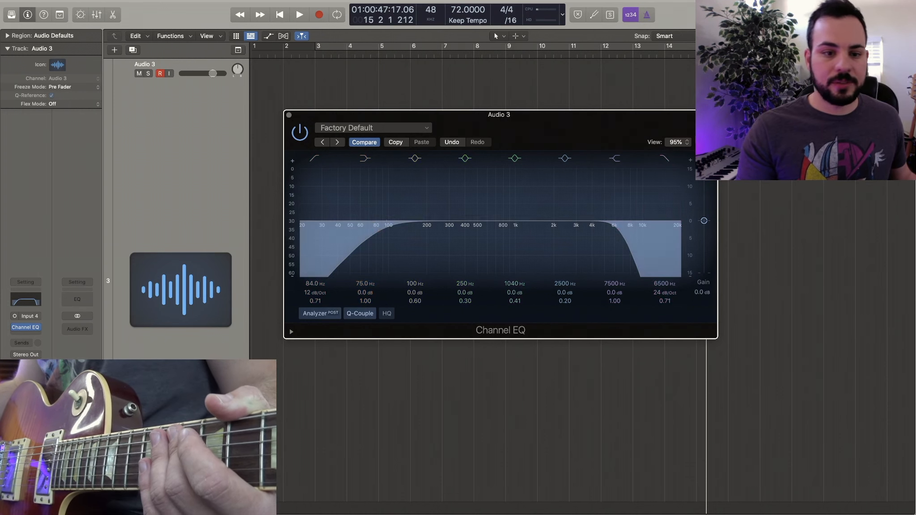
Step: Set the Channel EQ's low cut to a slope of 18 dB/Oct and a frequency of 85 Hz
left_click_drag(315, 292, 315, 288)
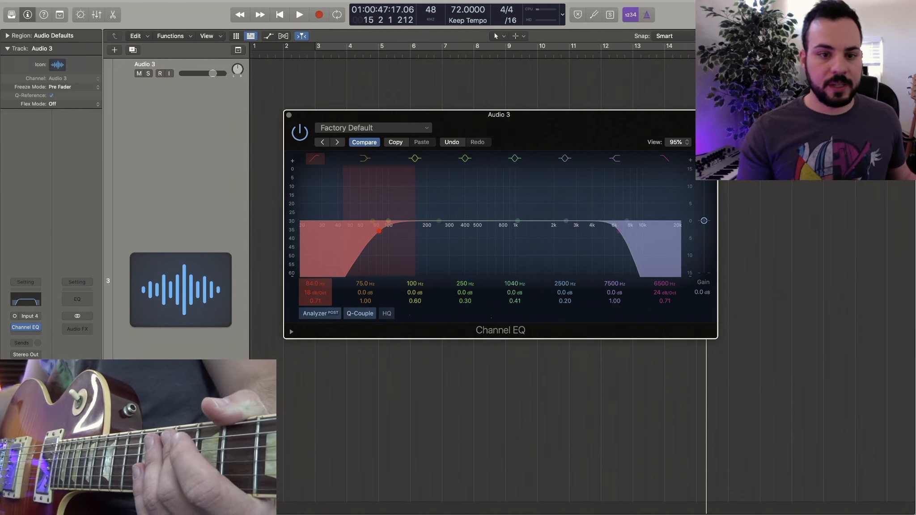
left_click_drag(315, 284, 315, 282)
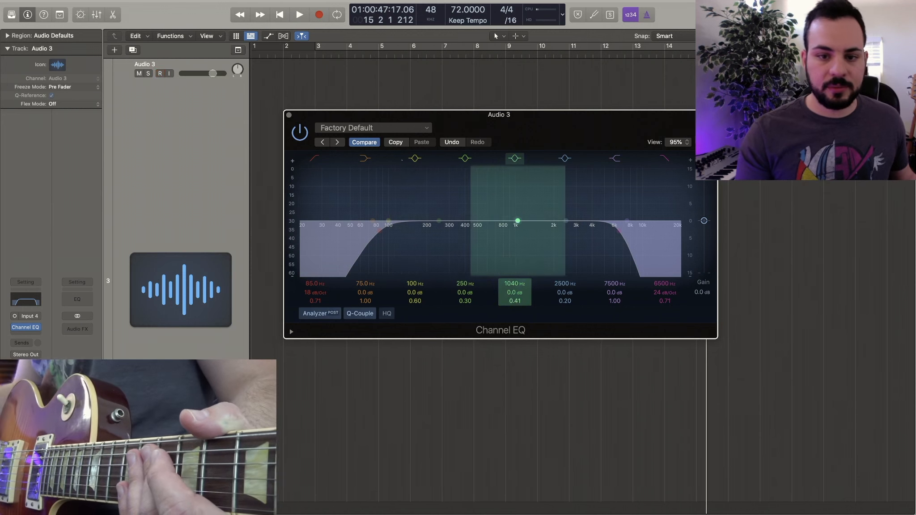
left_click(289, 115)
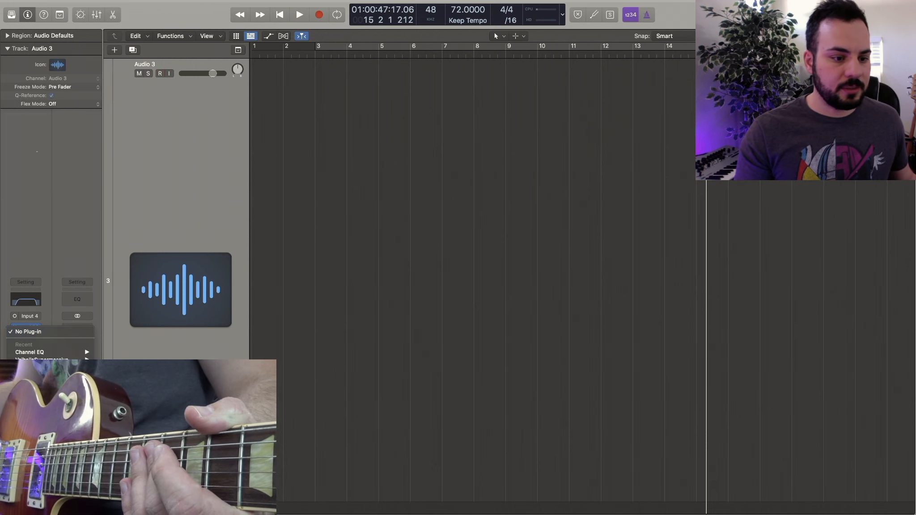
Step: Insert the GTR Amp (m->s) plug-in after the Channel EQ on the Audio 3 track
mouse_move(135, 474)
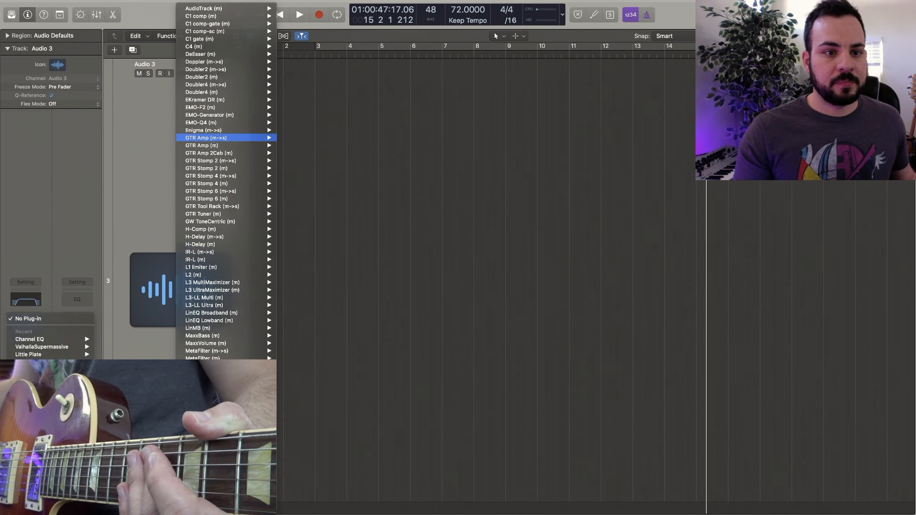
left_click(214, 138)
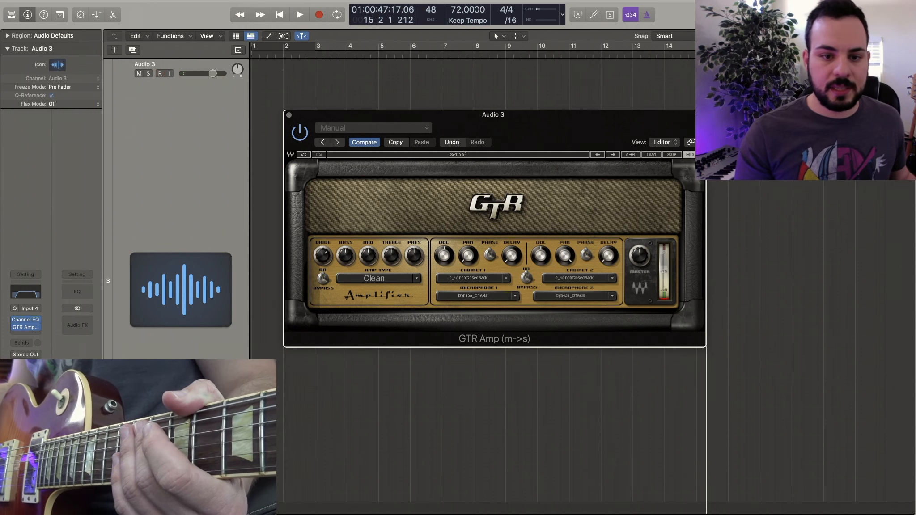
left_click_drag(368, 255, 414, 245)
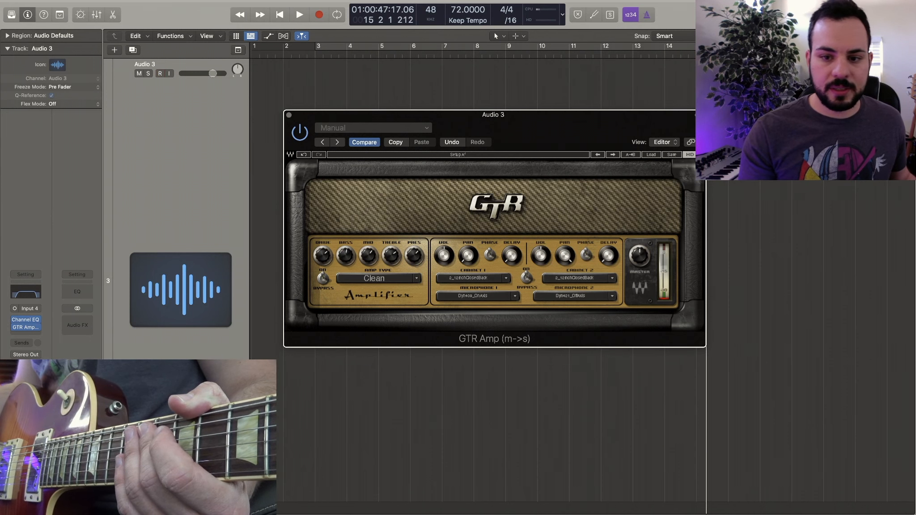
Step: Set the GTR Amp's amp type to the clean model Sweet
left_click(416, 278)
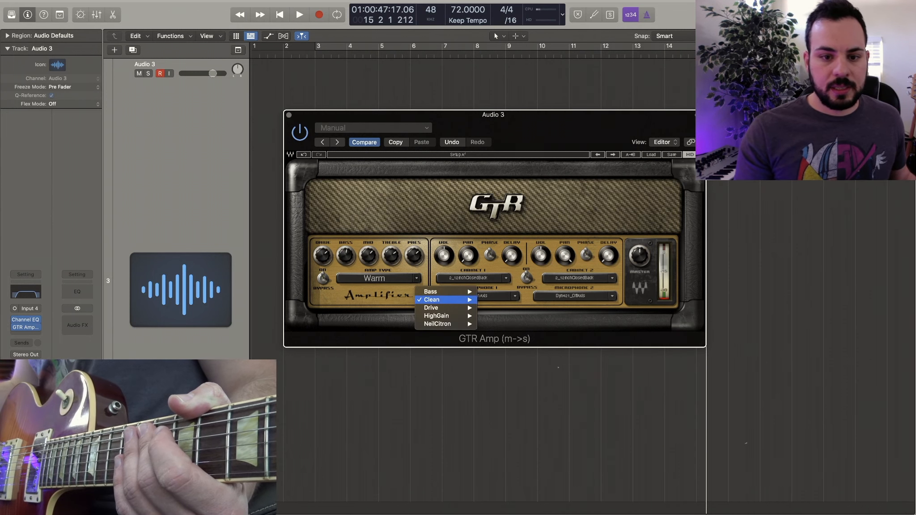
mouse_move(445, 300)
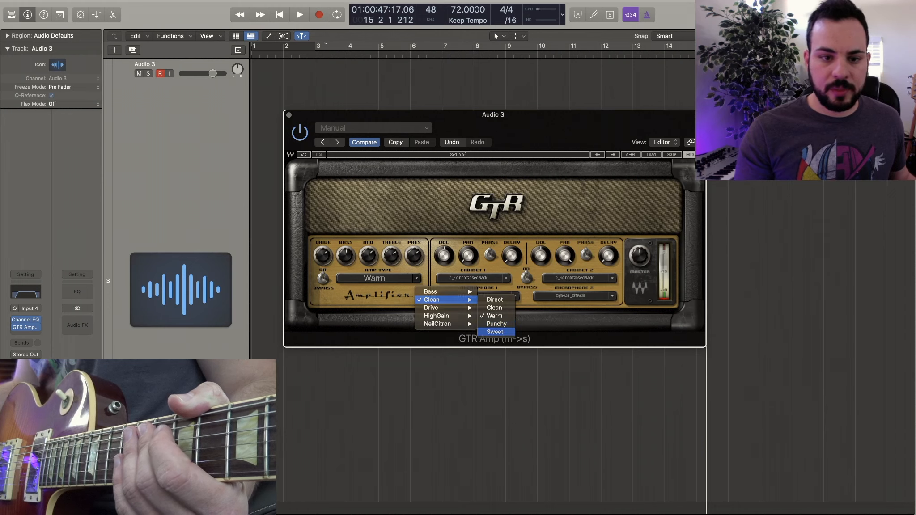
left_click(496, 332)
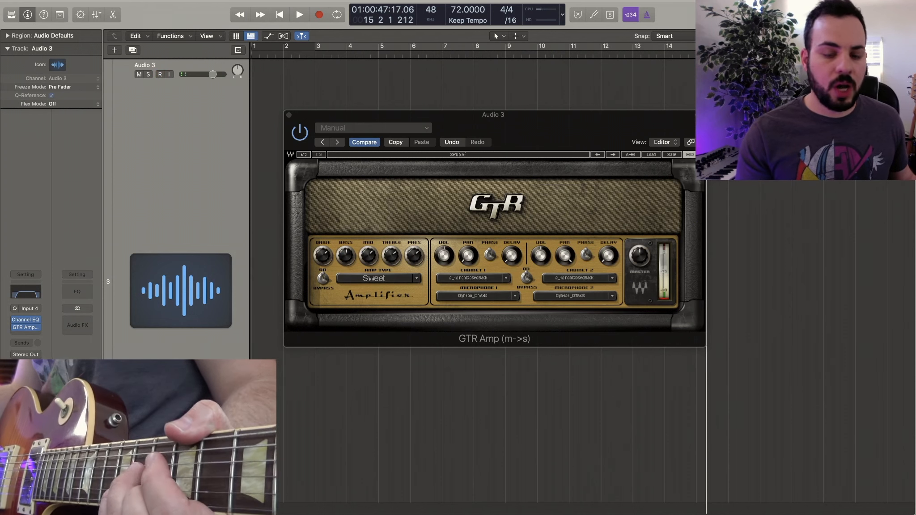
Step: Set the GTR Amp's Cabinet 1 to 12inchOpenBack and its Microphone 1 to Dyn57_OnAxis
left_click(506, 278)
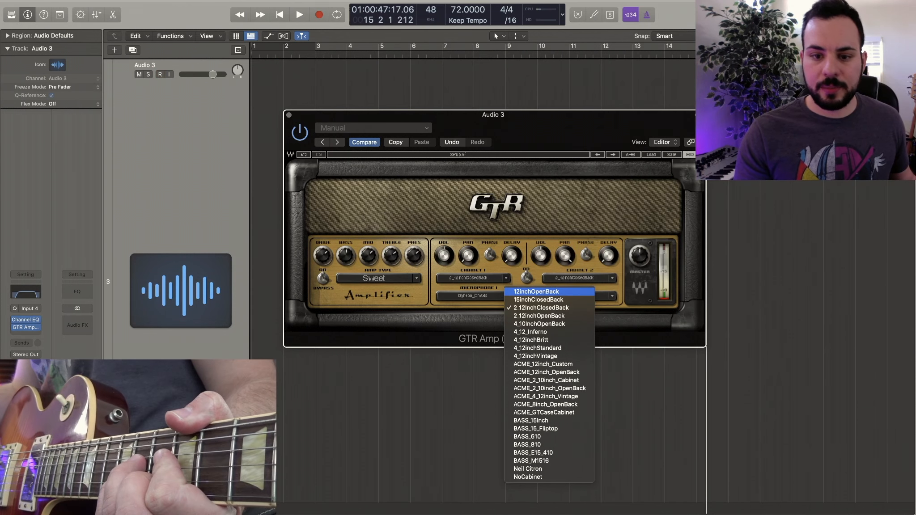
left_click(536, 291)
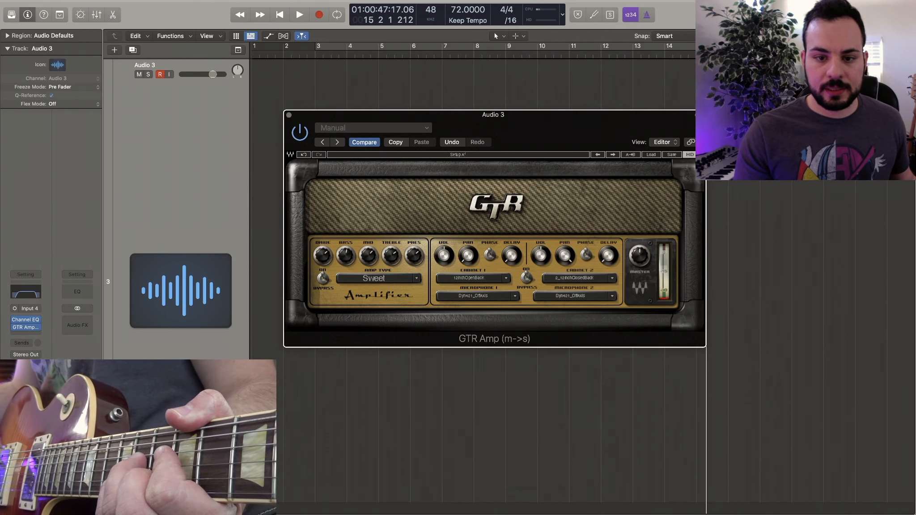
left_click(514, 295)
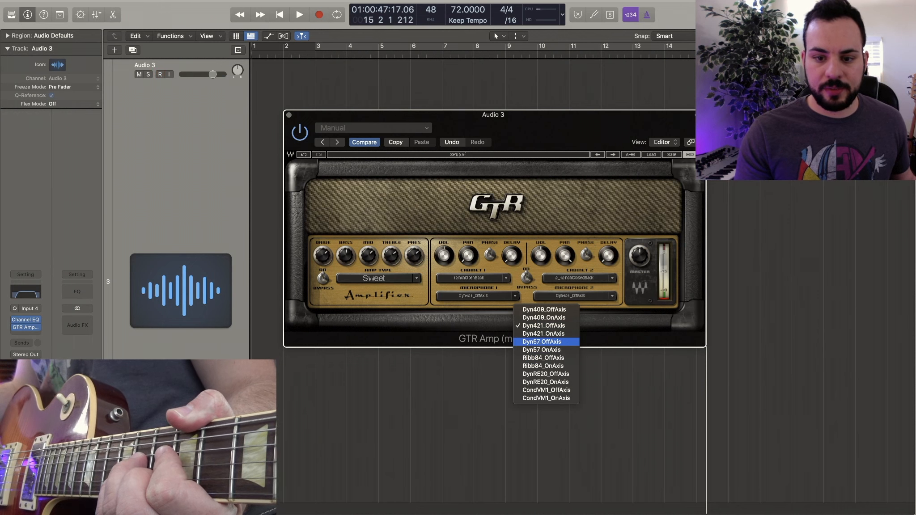
left_click(541, 349)
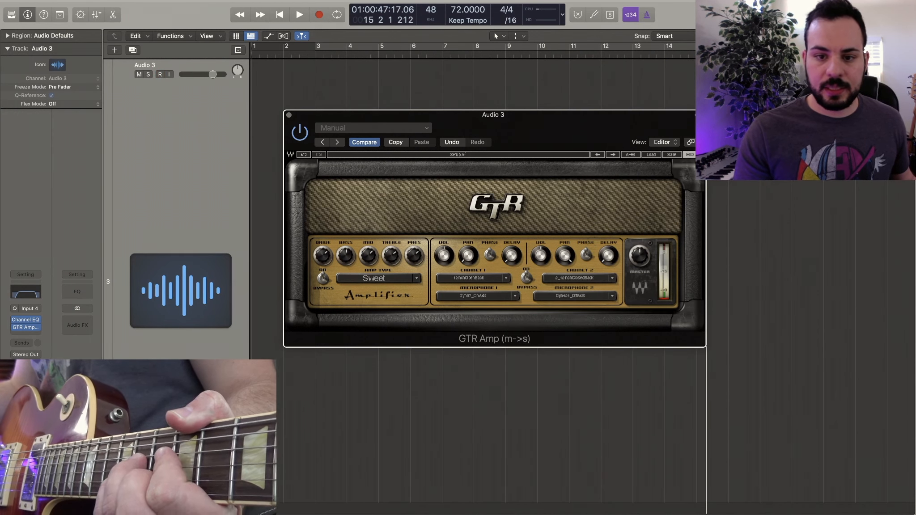
Step: Set the GTR Amp's Cabinet 2 to 15inchClosedBack and its Microphone 2 to Ribb84_OffAxis
left_click(581, 278)
left_click(612, 278)
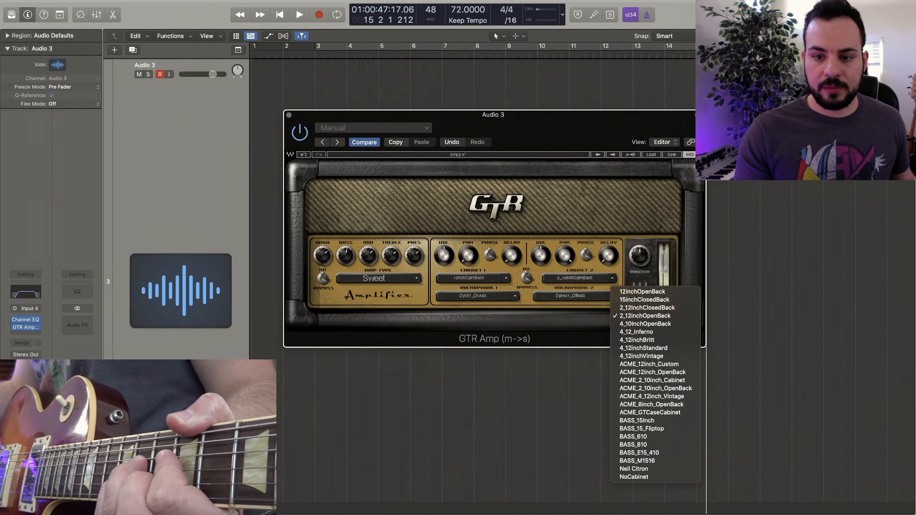
left_click(644, 300)
left_click(612, 295)
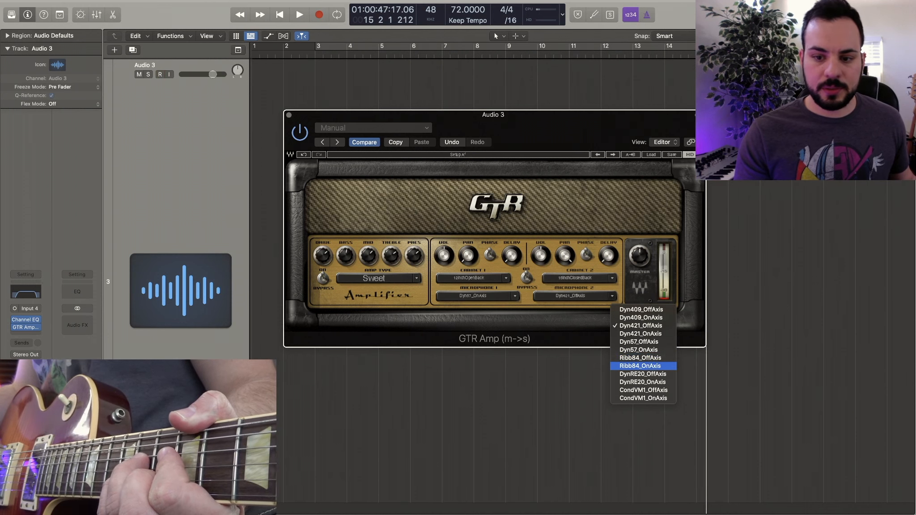
left_click(640, 357)
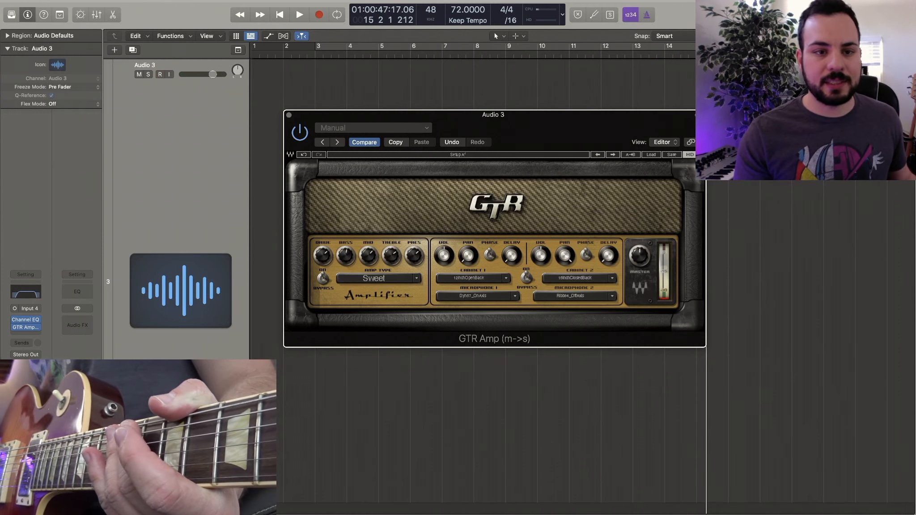
key("v")
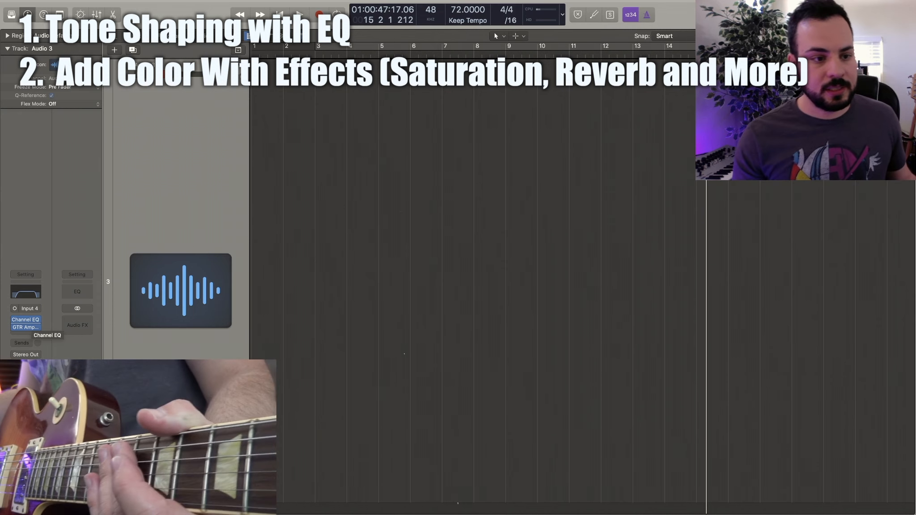
Step: Insert a mono Dirty Tape plug-in between the Channel EQ and GTR Amp and adjust its Drive and Dirt amounts
left_click(30, 332)
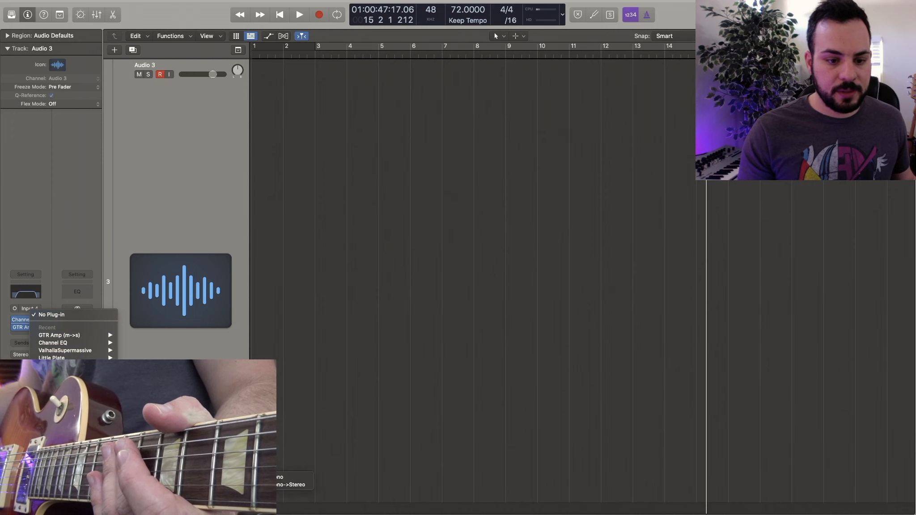
left_click(274, 477)
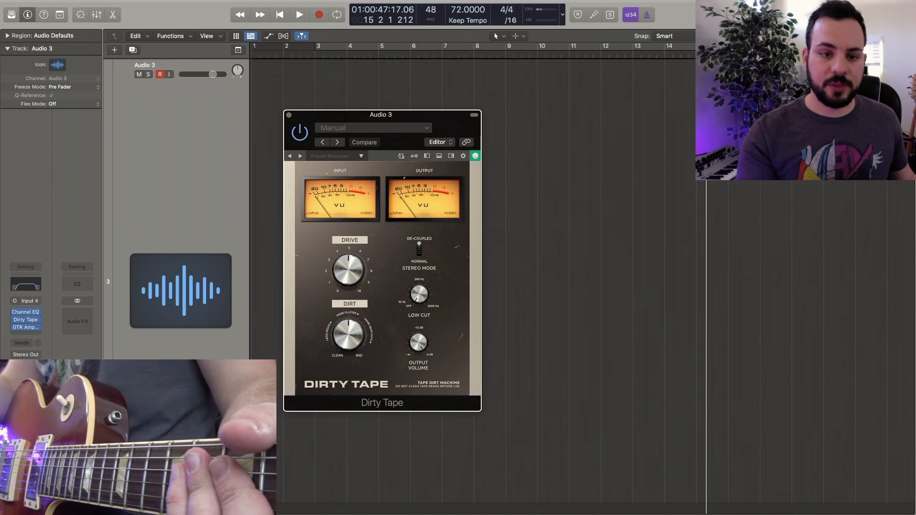
left_click_drag(348, 270, 349, 256)
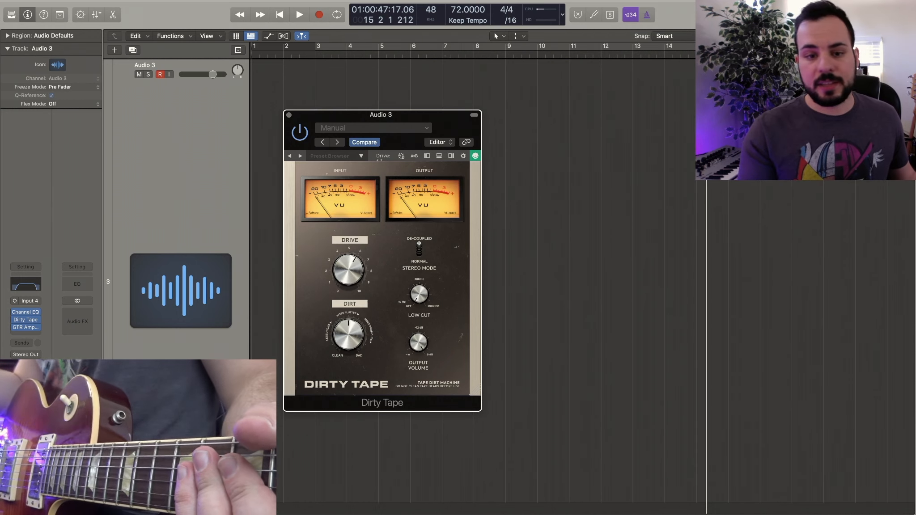
left_click_drag(348, 334, 348, 362)
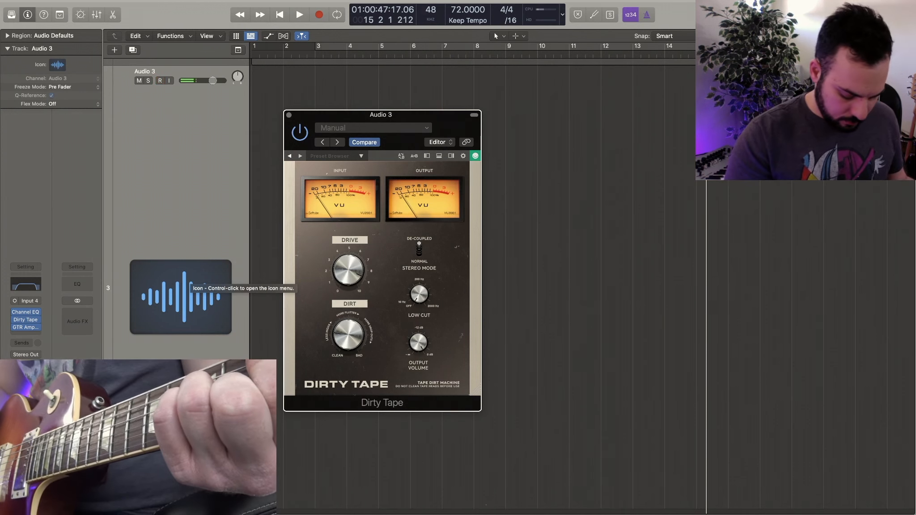
Step: Insert a Compressor between Dirty Tape and GTR Amp and set its threshold to -27 dB
left_click(27, 324)
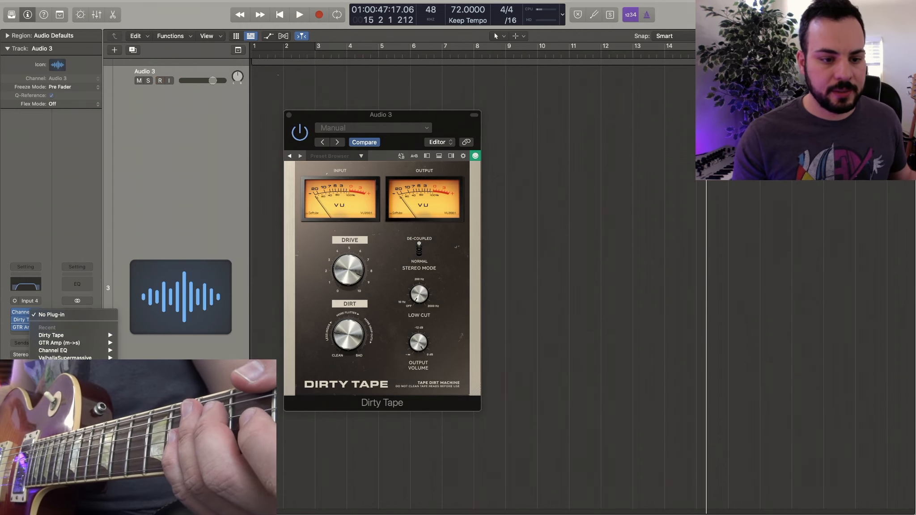
left_click(143, 389)
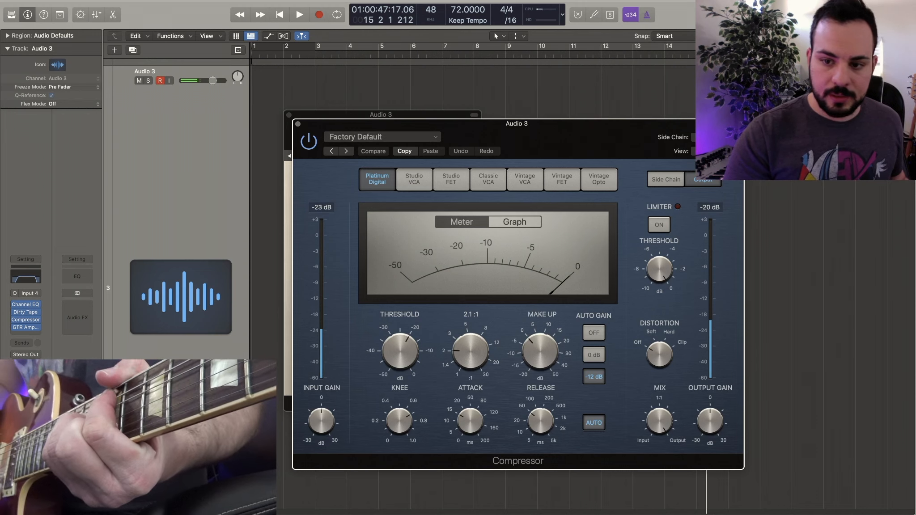
left_click_drag(400, 352, 400, 373)
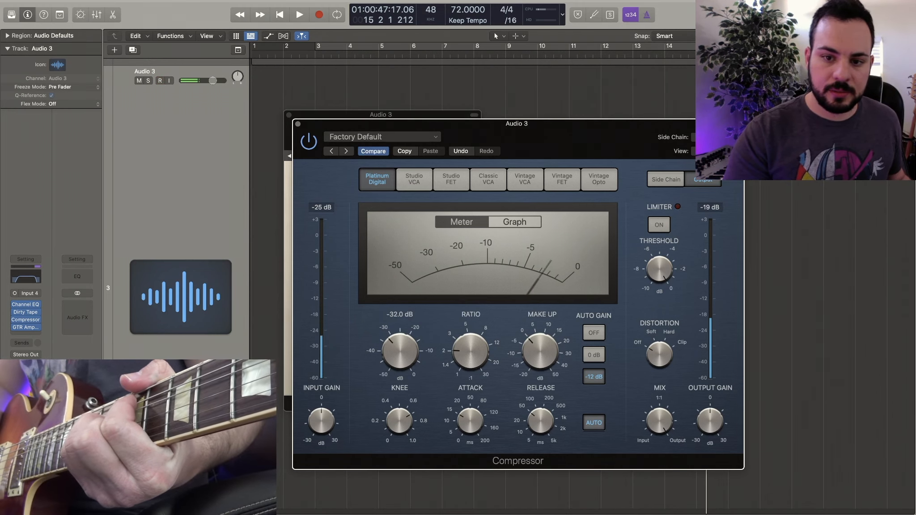
left_click_drag(399, 374, 400, 365)
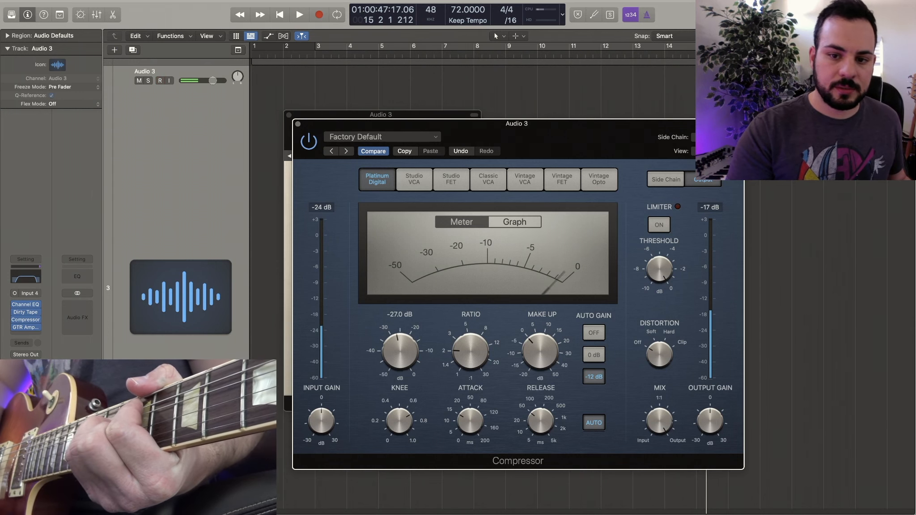
Step: Raise the Compressor's ratio and set its attack to 38 ms
left_click_drag(470, 353, 471, 343)
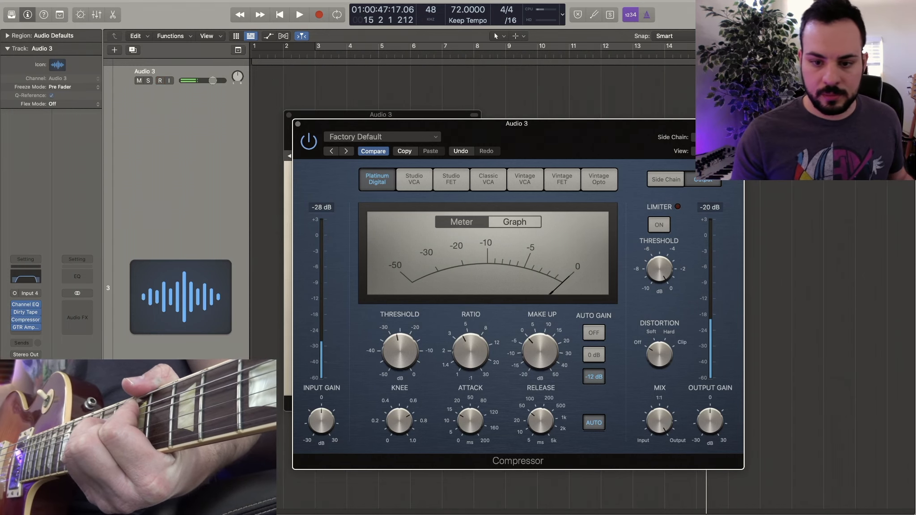
left_click_drag(469, 420, 470, 412)
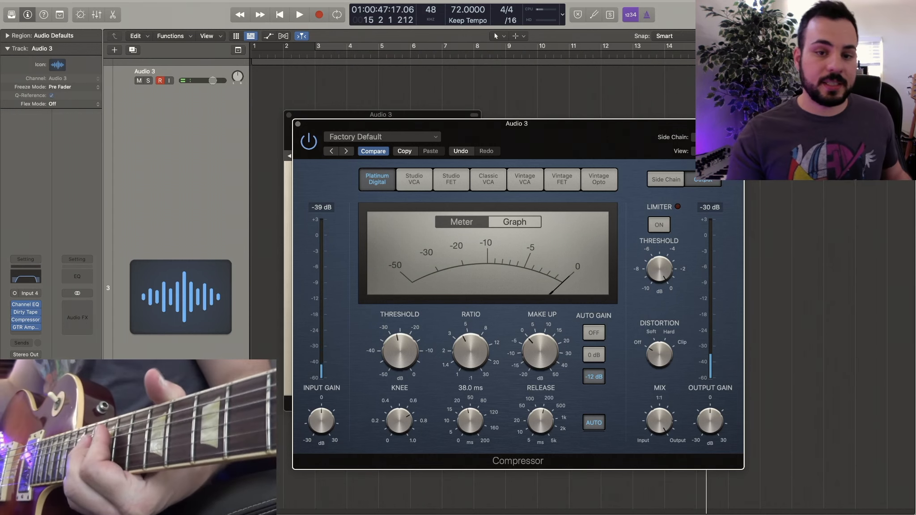
key("super+w")
key("super+w")
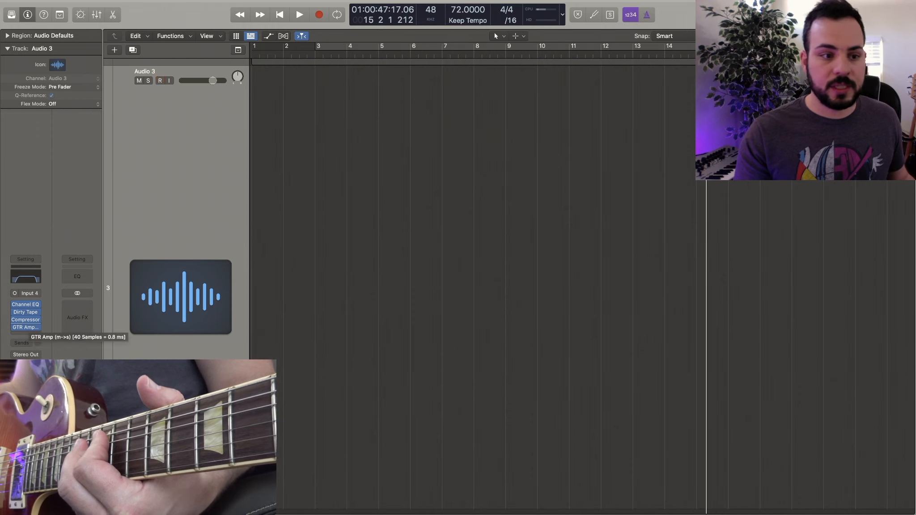
Step: Insert Space Designer after GTR Amp and open its impulse response and preset choices
left_click(38, 328)
left_click(44, 321)
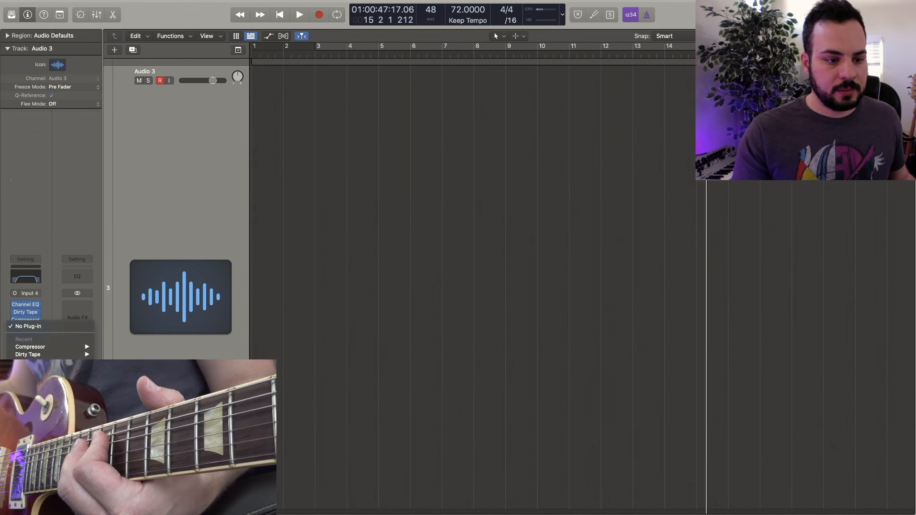
left_click(170, 497)
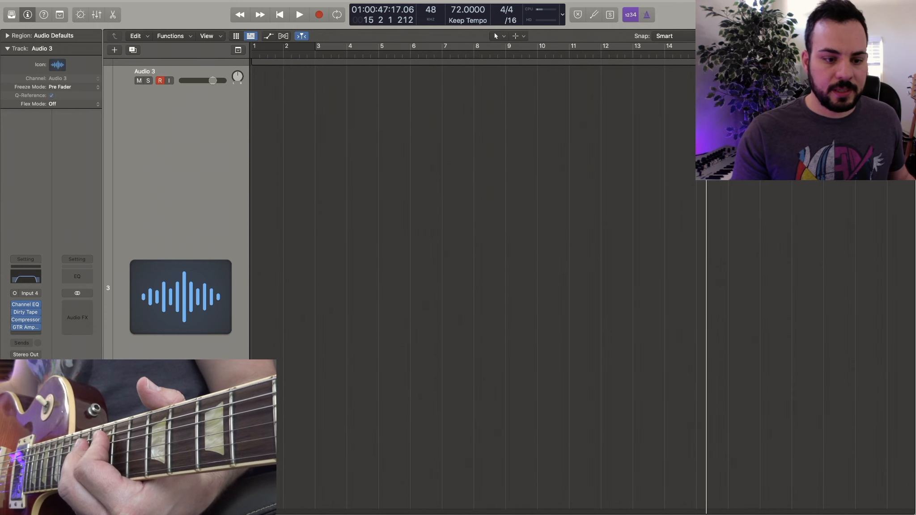
left_click(513, 180)
left_click(374, 127)
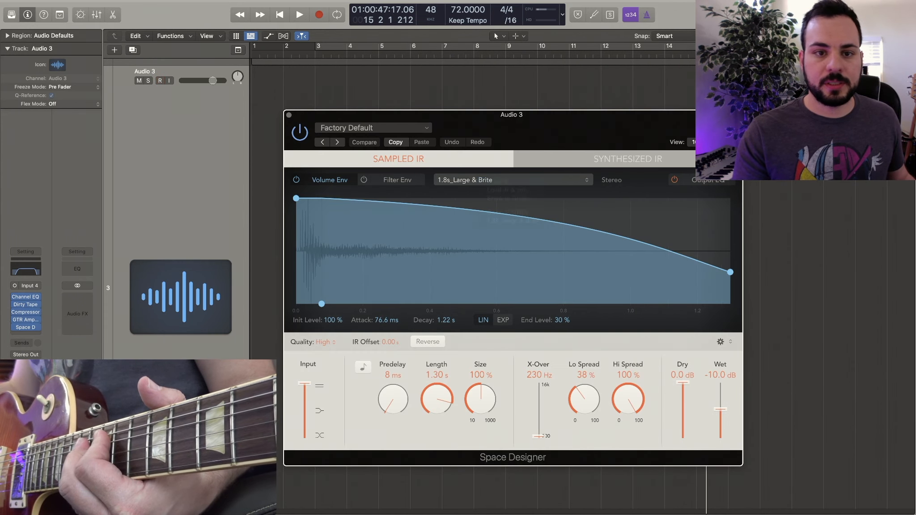
Step: Load a preset from the Medium Spaces category in Space Designer
left_click(373, 128)
mouse_move(373, 303)
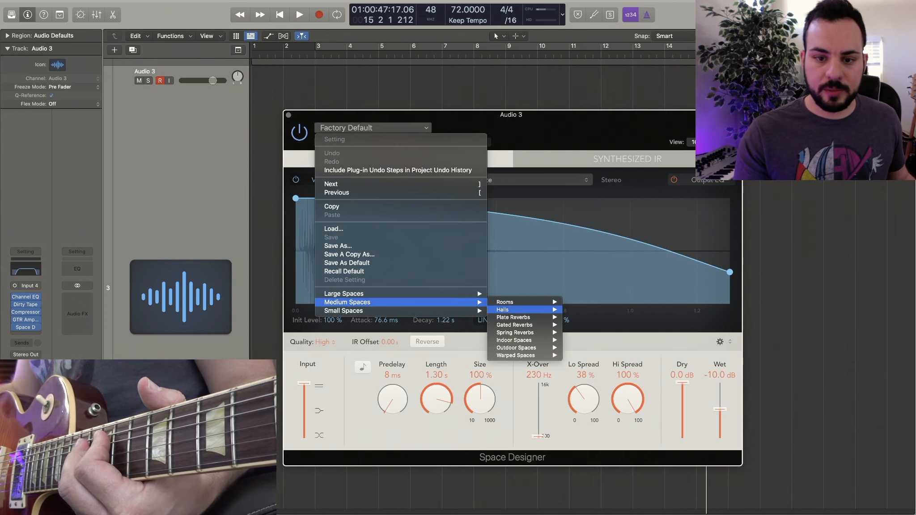
left_click(599, 219)
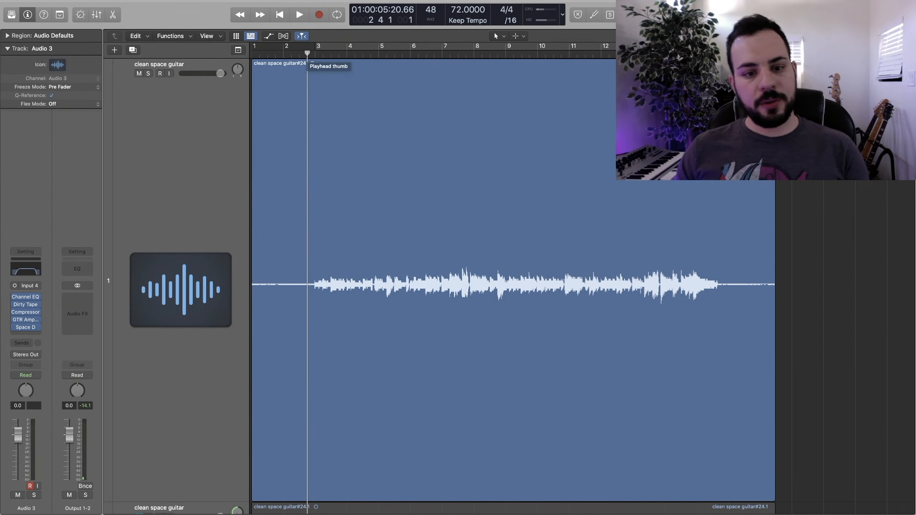
Step: Play the finished clean space guitar track and review the settings of its Tape Delay, Noise Gate and Little Plate plug-ins
key("space")
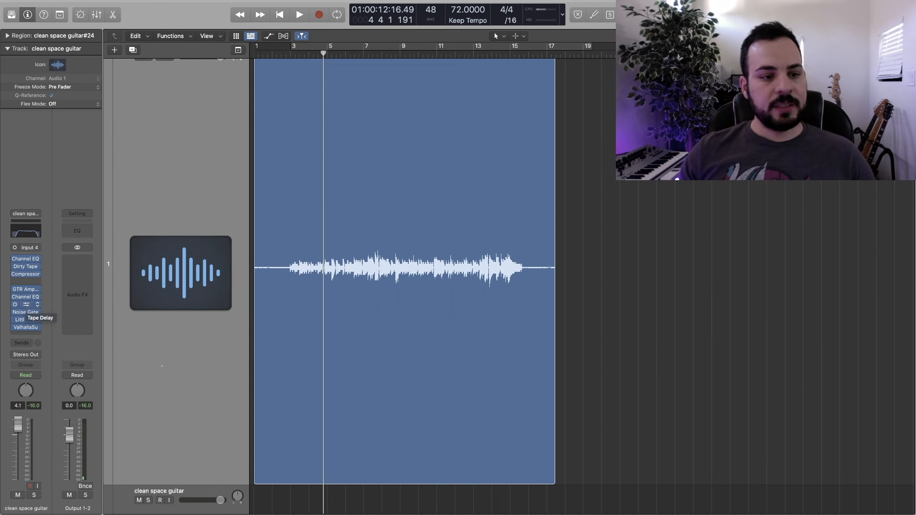
left_click(26, 304)
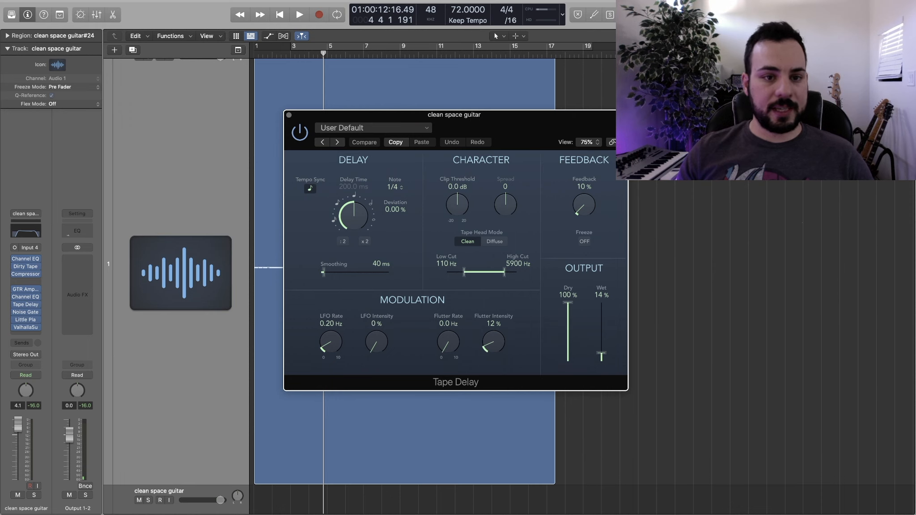
left_click(288, 115)
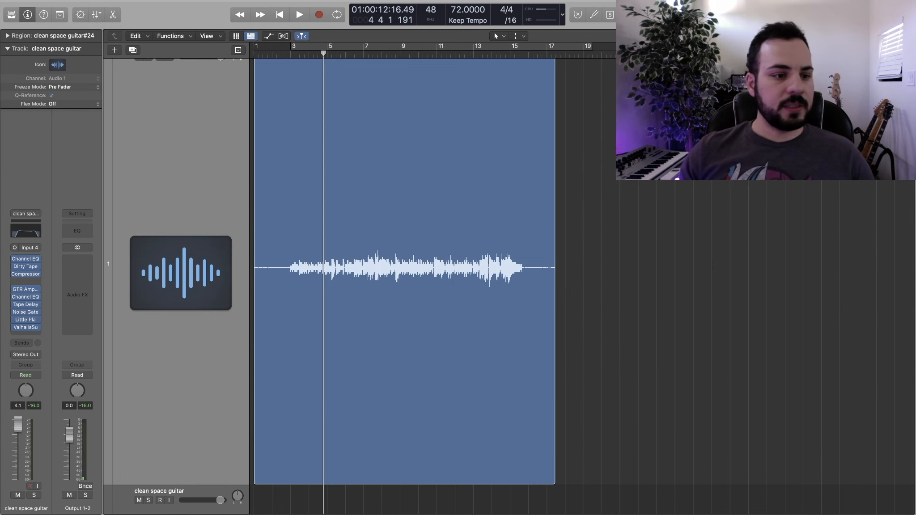
left_click(26, 312)
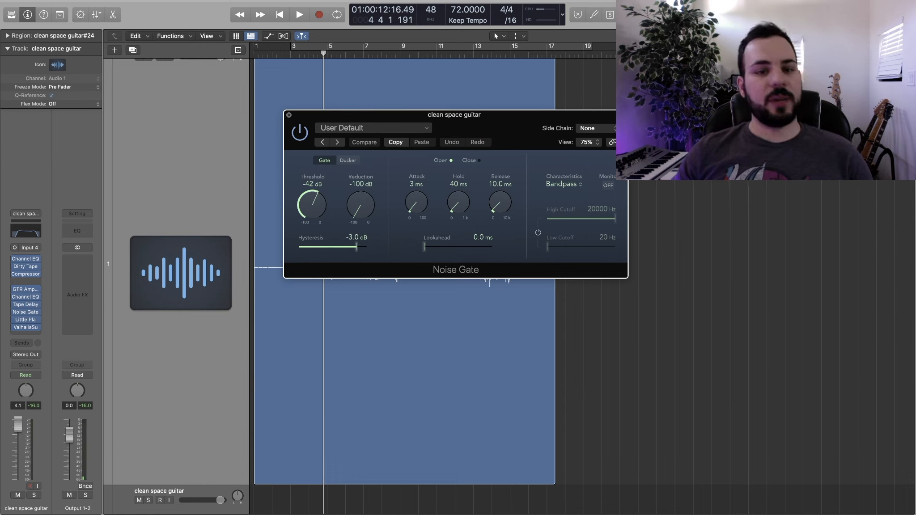
left_click(288, 115)
left_click(25, 319)
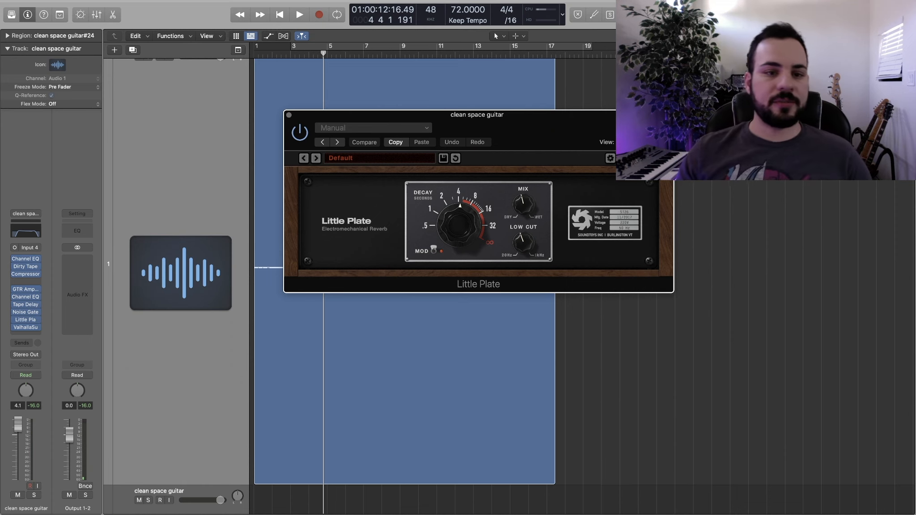
left_click(289, 115)
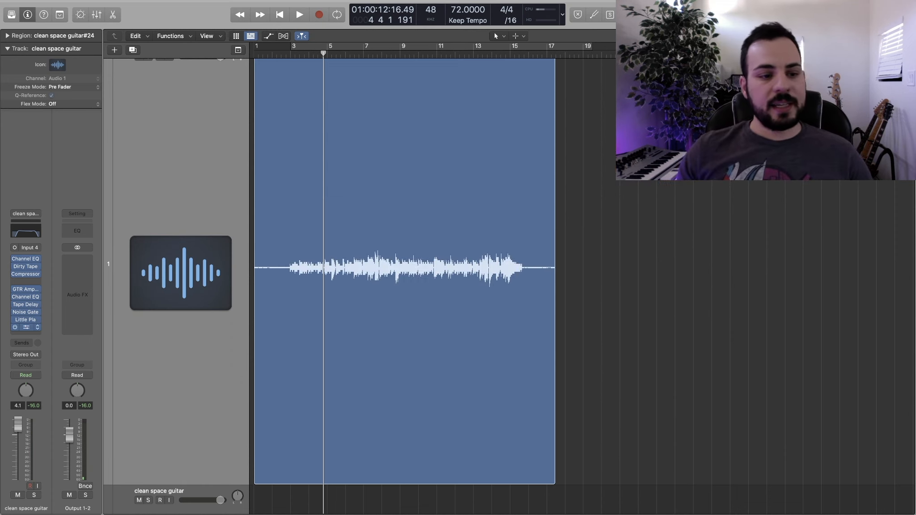
Step: Open ValhallaSupermassive on the clean space guitar track, set its Mix to 100% and audition the fully wet sound
left_click(25, 327)
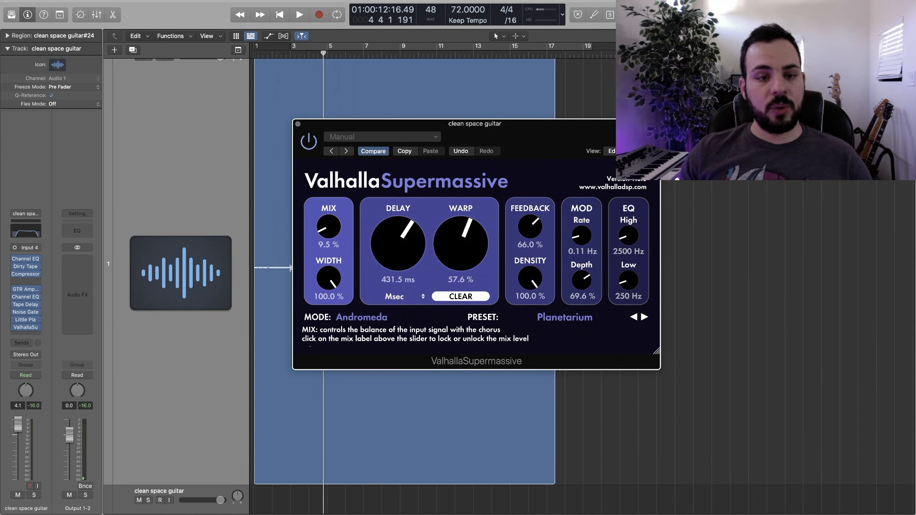
left_click_drag(328, 226, 329, 183)
scroll(674, 172, "up", 2)
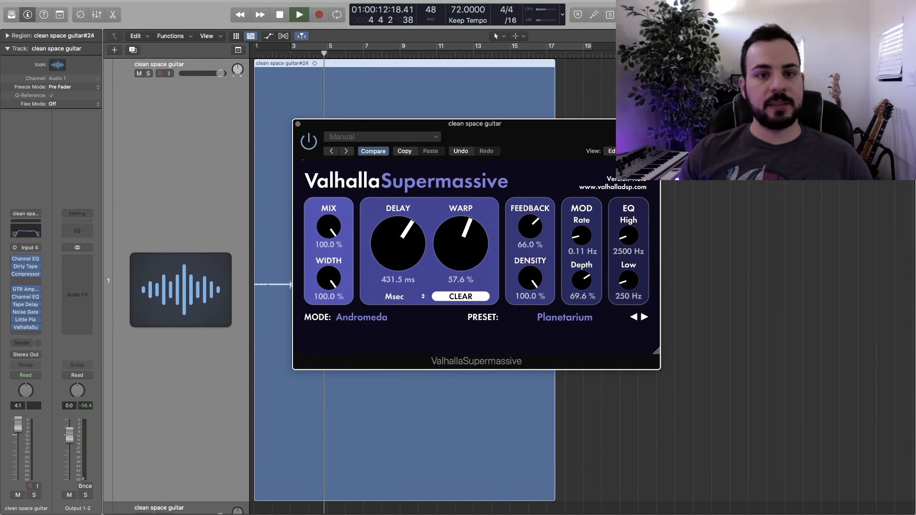
key("space")
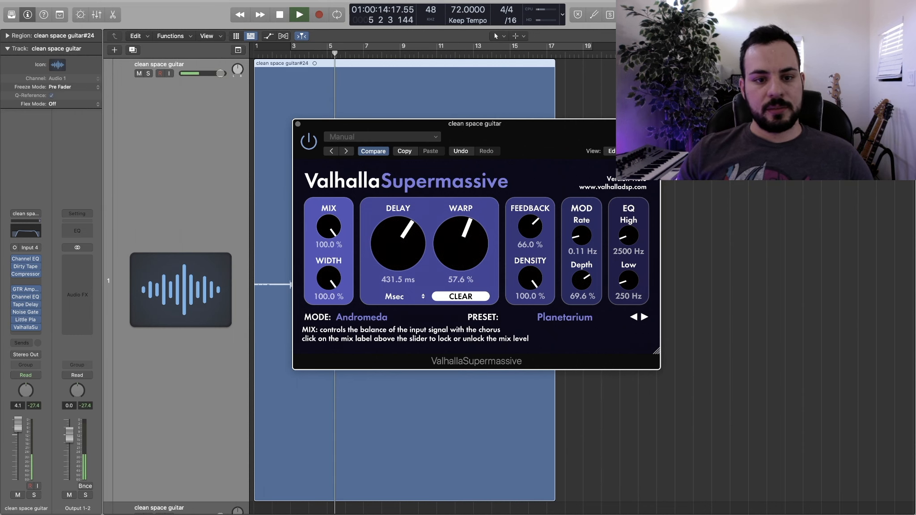